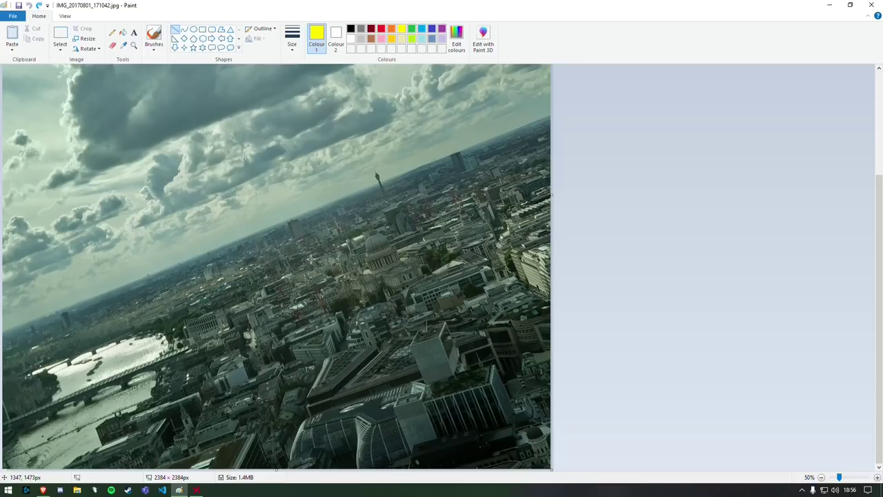
mouse_move(288, 221)
mouse_down()
mouse_move(350, 411)
mouse_move(379, 466)
mouse_up()
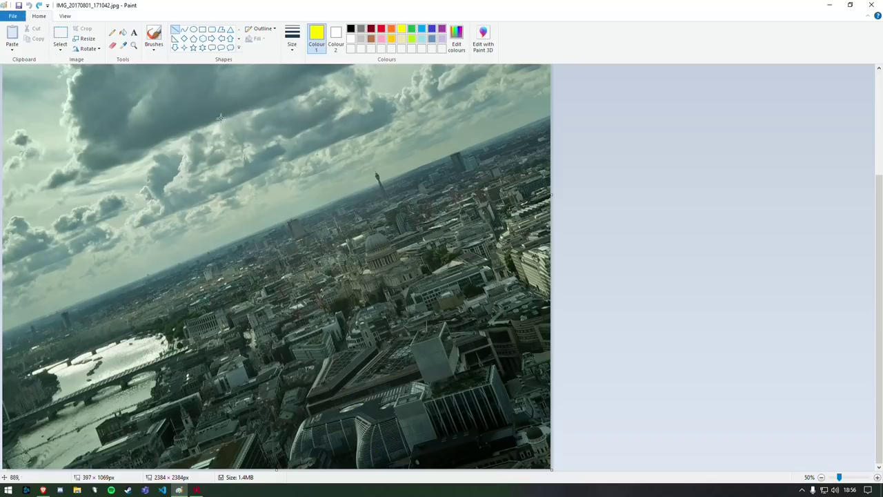
click(28, 6)
drag(293, 221, 288, 484)
click(28, 6)
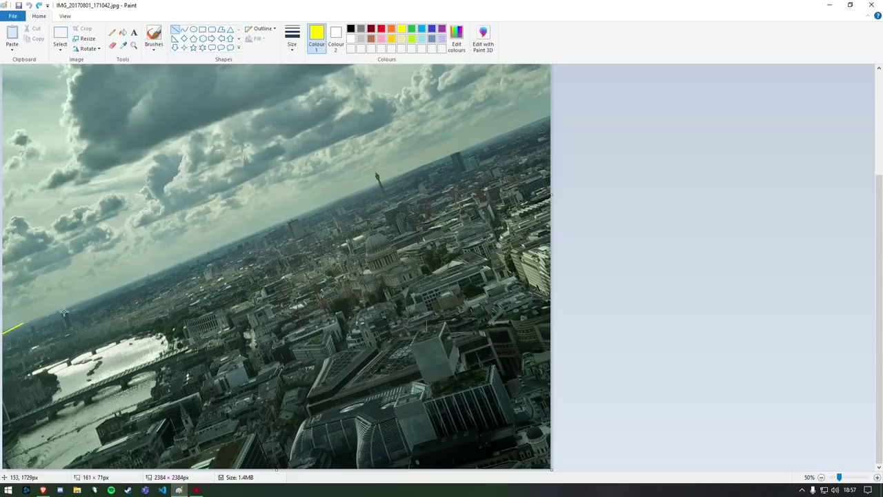
Draw a yellow line along the horizon, about 2401 × 955 px, and a perpendicular one, about 511 × 1283 px, down through the city.
mouse_move(4, 333)
mouse_down()
mouse_move(430, 181)
mouse_move(554, 114)
mouse_up()
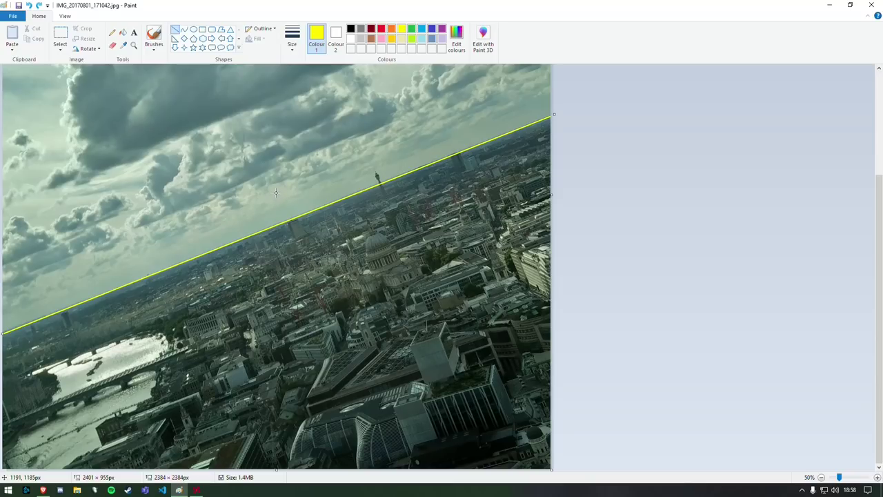
click(276, 194)
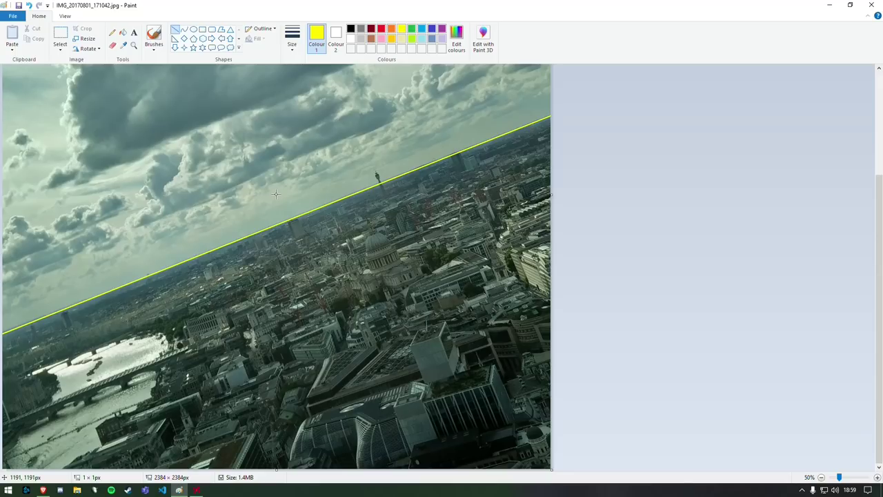
mouse_move(276, 194)
mouse_down()
mouse_move(359, 428)
mouse_move(390, 477)
mouse_up()
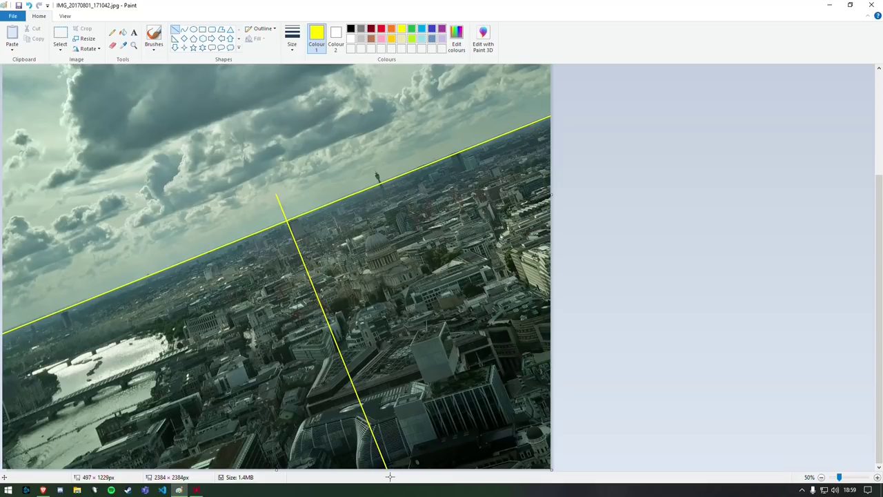
drag(390, 476, 394, 487)
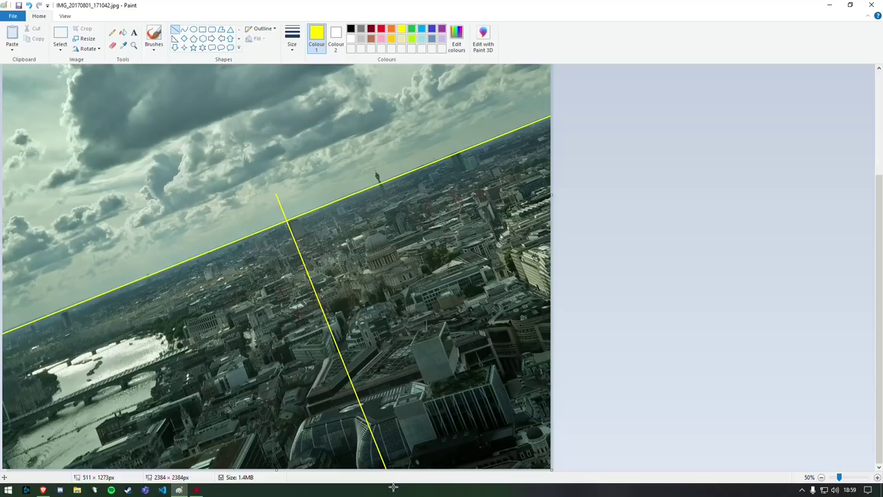
drag(393, 487, 393, 488)
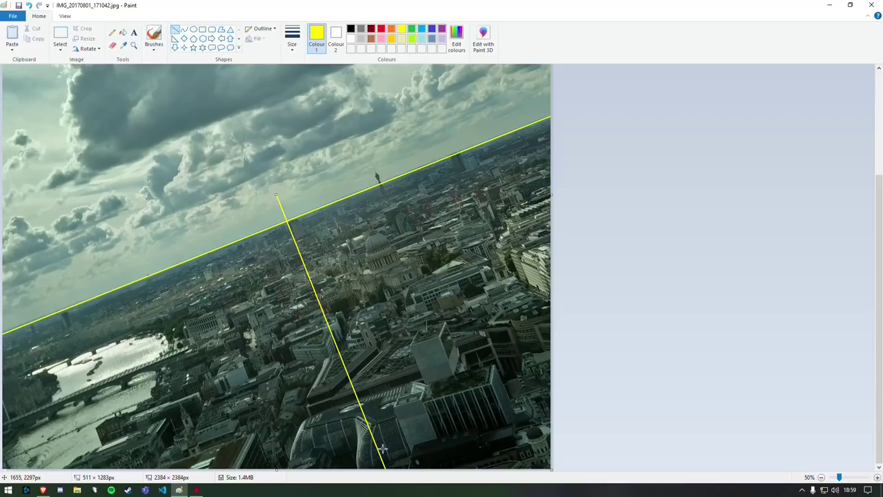
Try a slanted line of about 723 × 1125 px across the photo's river side, and undo it.
drag(58, 167, 226, 420)
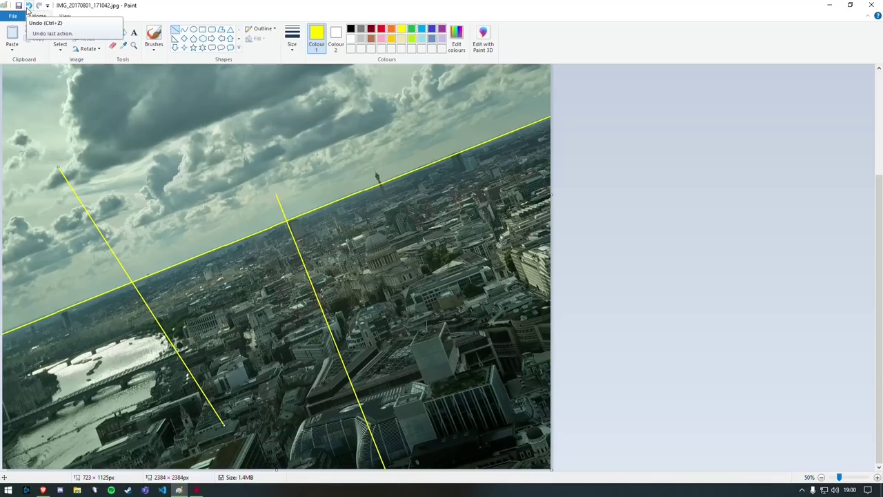
click(29, 7)
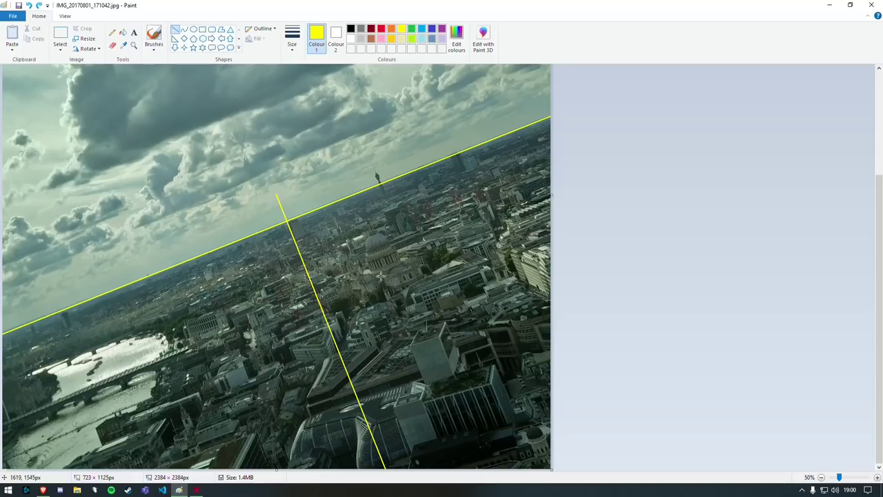
Examine the buildings along the perpendicular line in the photo at 100% zoom.
scroll(341, 349, up, 4)
scroll(393, 338, down, 5)
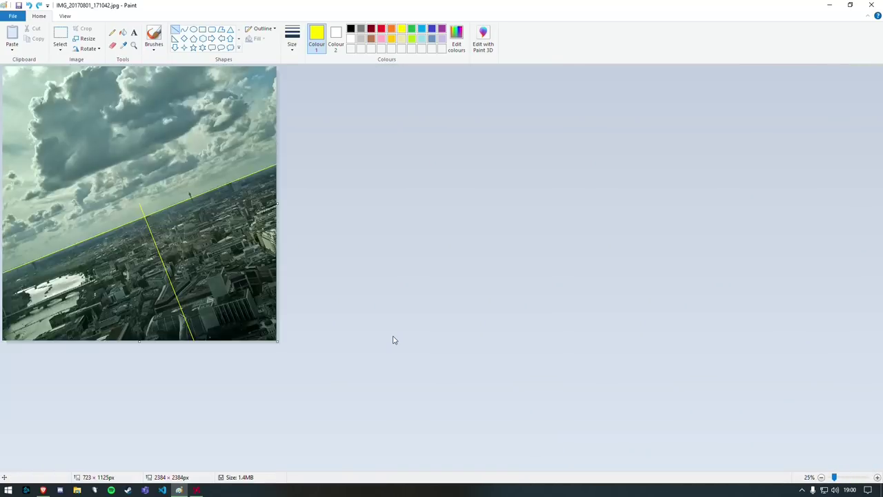
scroll(170, 214, down, 1)
scroll(198, 272, up, 1)
scroll(349, 299, up, 3)
scroll(350, 299, down, 5)
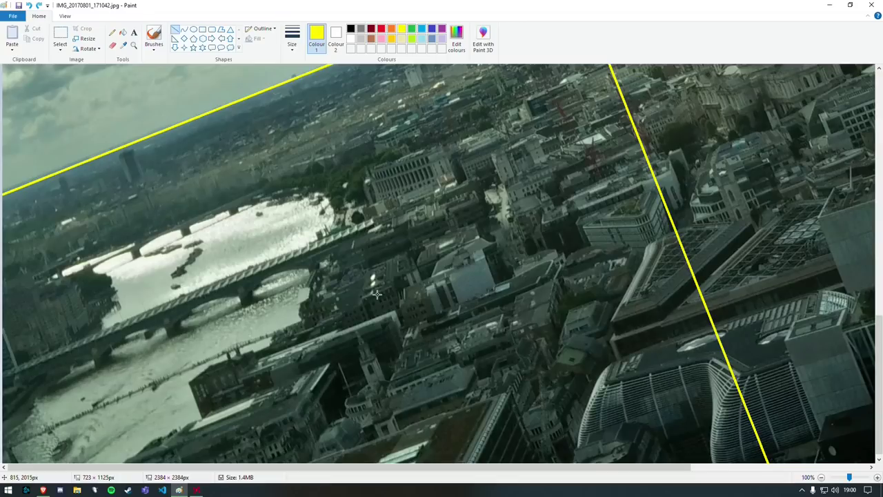
drag(271, 472, 672, 468)
scroll(671, 394, up, 3)
scroll(627, 278, up, 3)
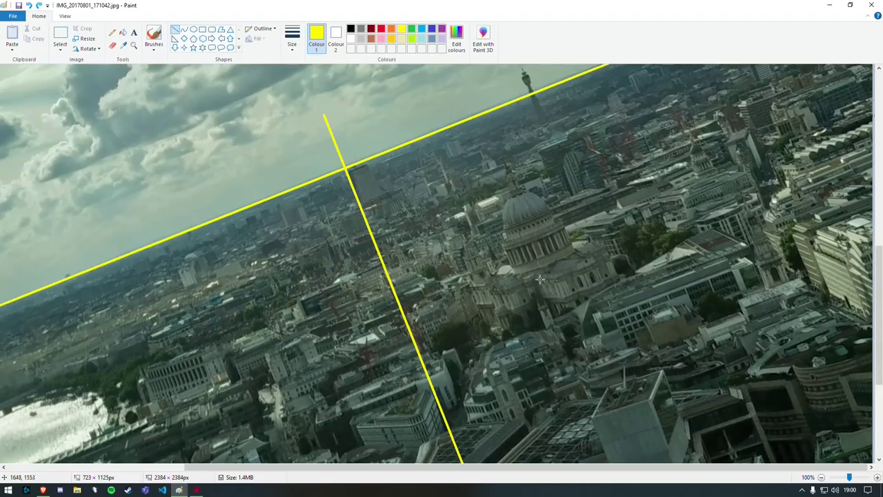
scroll(462, 350, down, 3)
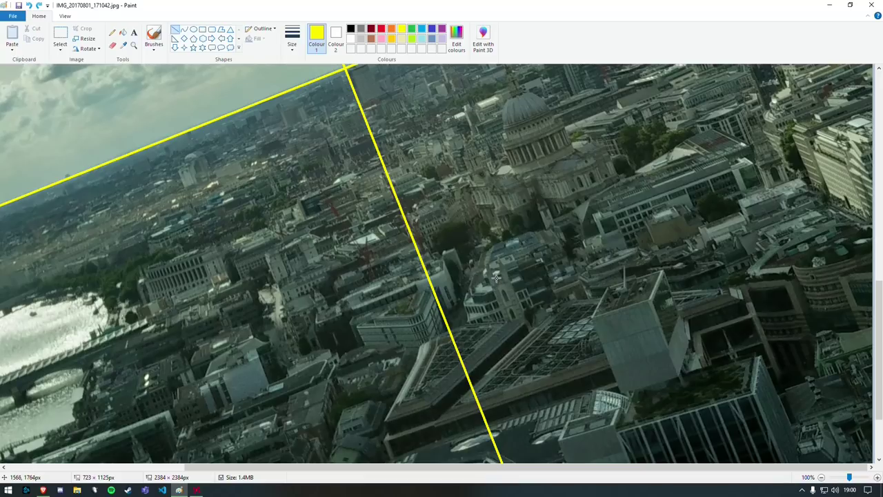
Switch to Google Maps and locate the triangular building between Cannon St, Bread St and Queen Victoria St, comparing it with the photo in Paint.
key(alt+Tab)
key(alt+Tab)
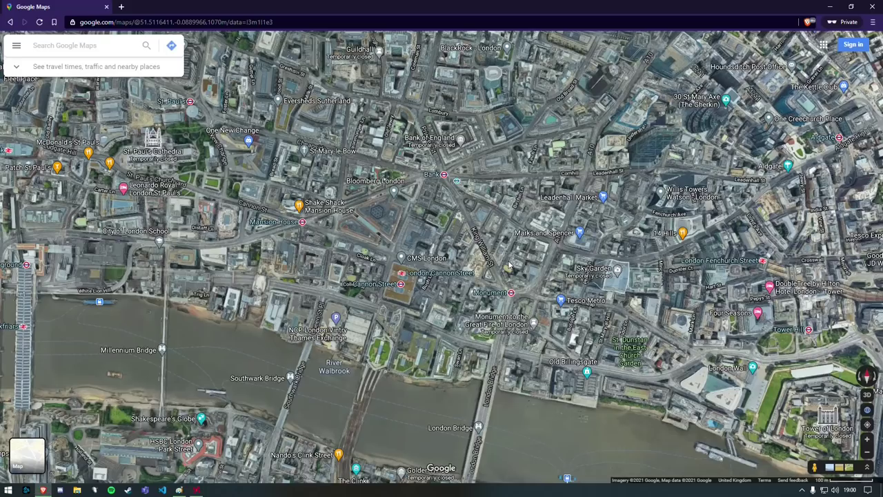
scroll(448, 315, down, 2)
scroll(341, 235, up, 5)
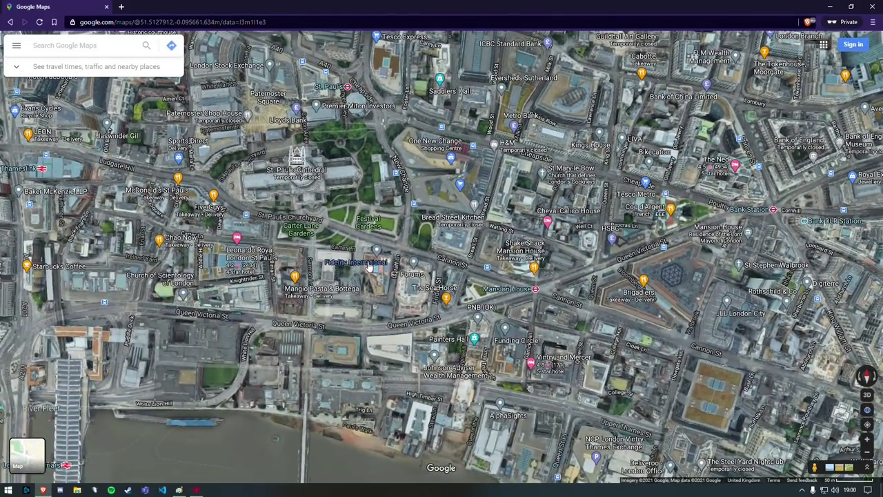
scroll(459, 291, up, 5)
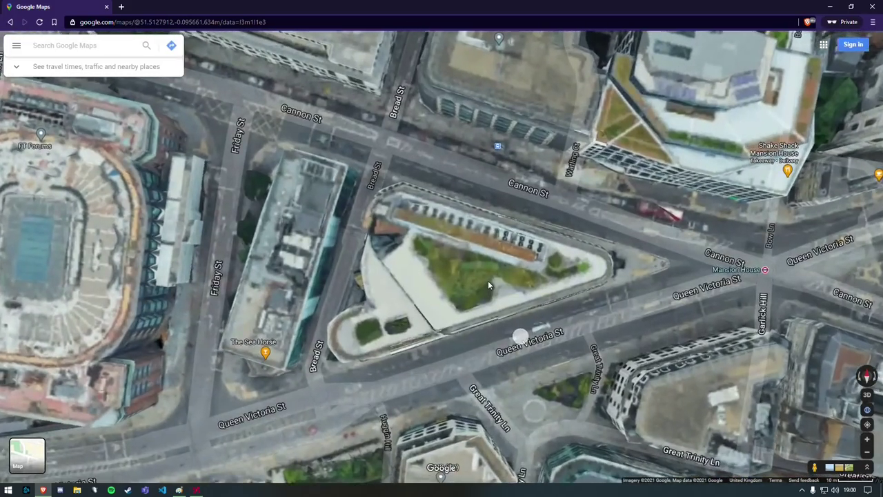
key(alt+Tab)
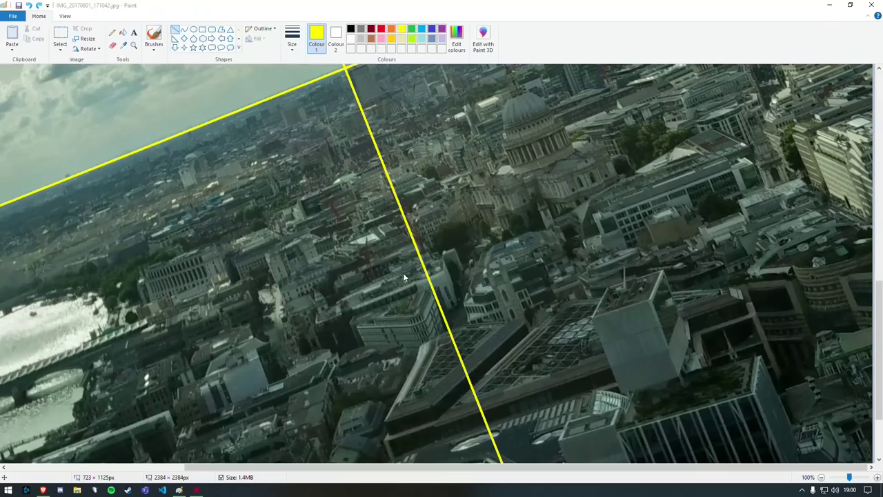
key(alt+Tab)
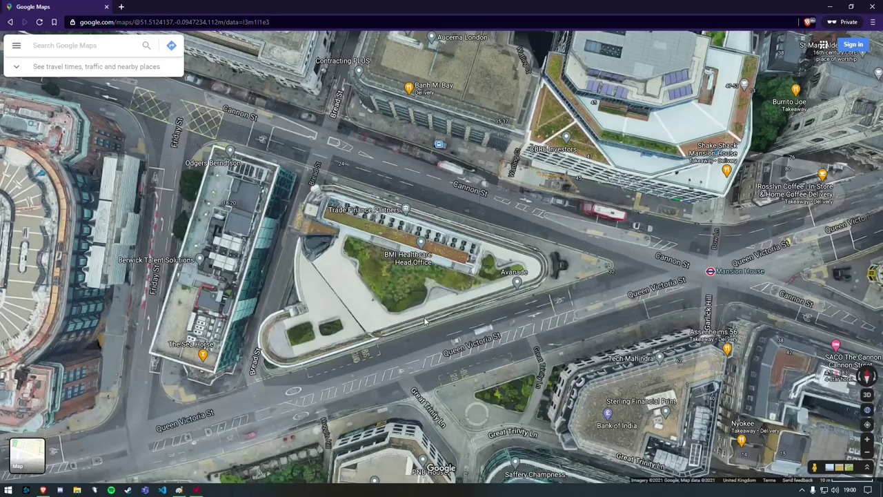
Compare the triangular building in 3D and in overhead view with where the perpendicular line crosses it in the Paint photo.
click(868, 396)
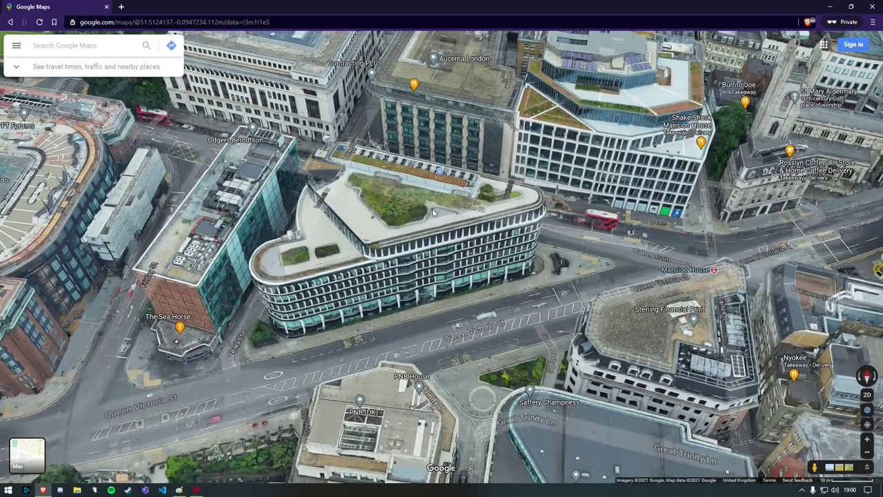
key(alt+Tab)
key(alt+Tab)
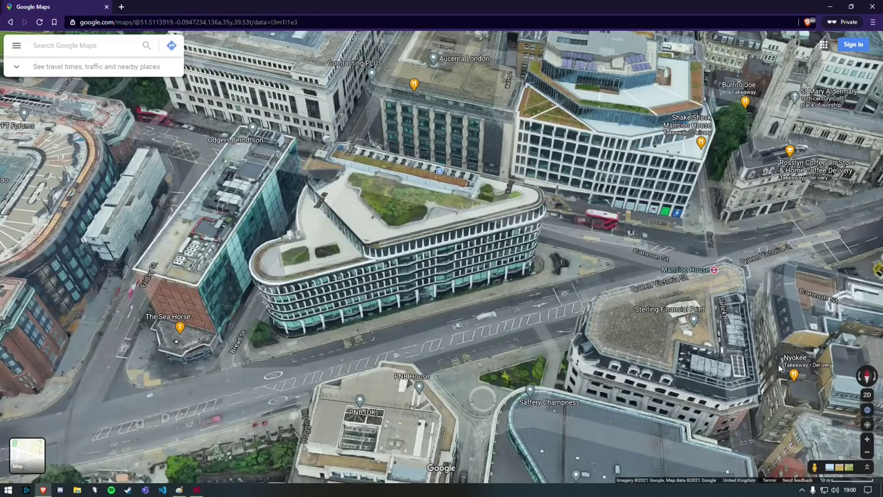
click(867, 396)
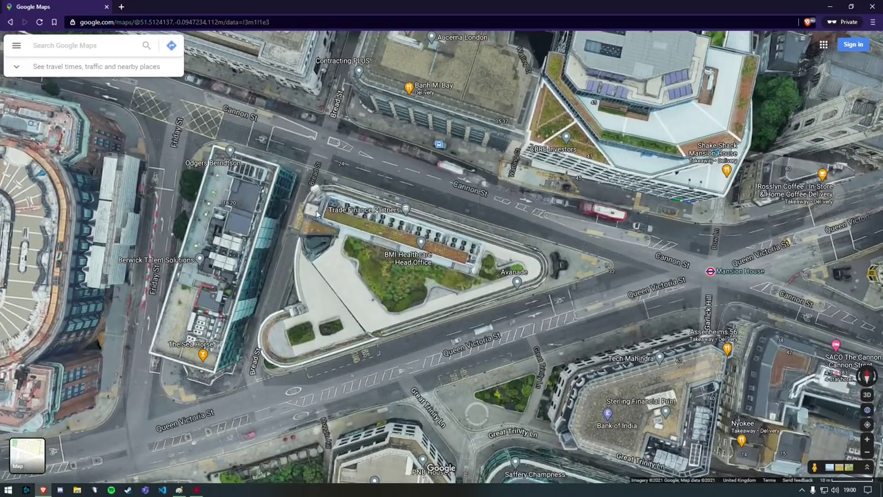
key(alt+Tab)
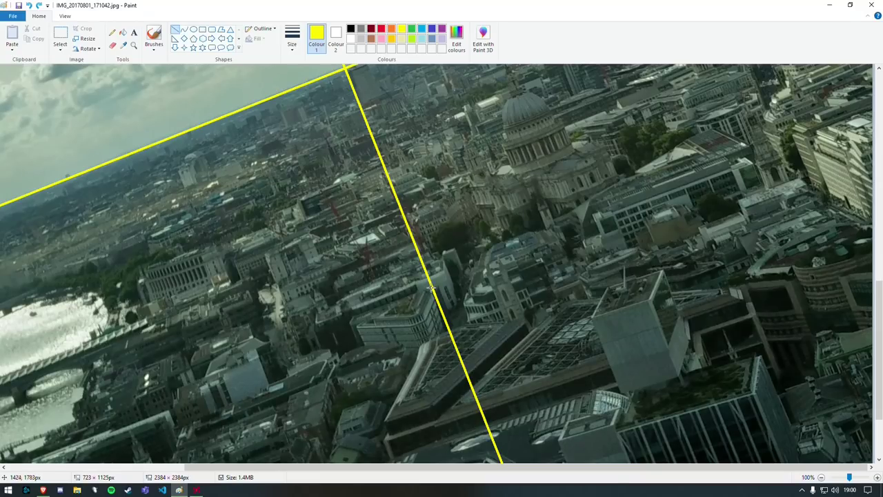
key(alt+Tab)
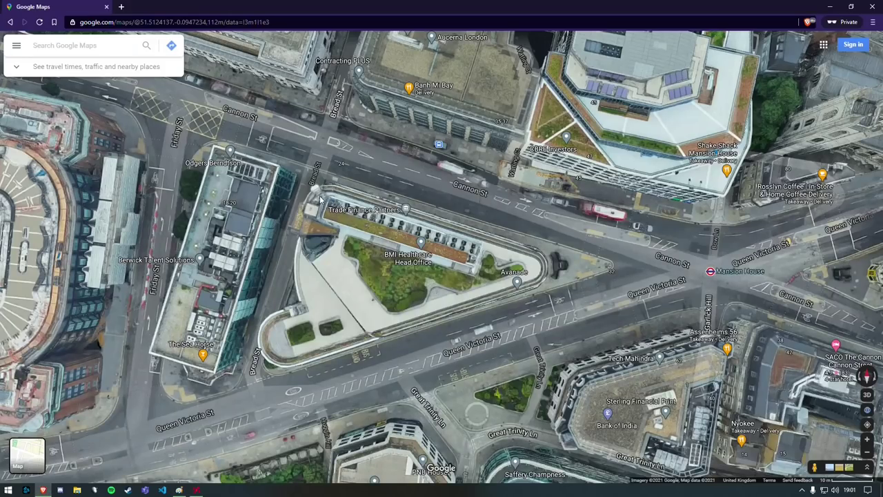
Start a distance measurement at the triangular building's corner by Bread St and Cannon St.
scroll(320, 199, up, 2)
right_click(334, 200)
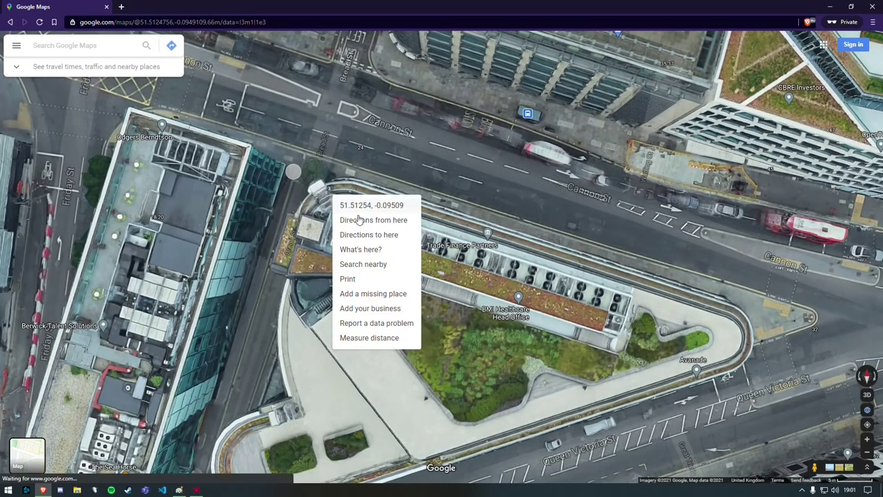
click(369, 338)
scroll(352, 187, down, 3)
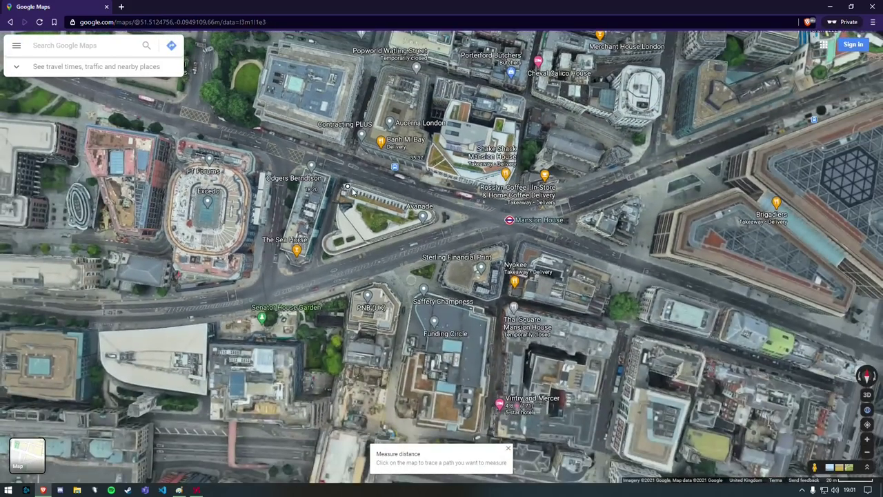
Check the line's foreground crossing in the Paint photo, and extend the map measurement across Bloomberg London and the Walbrook Building to near King William St.
key(alt+Tab)
scroll(436, 200, down, 3)
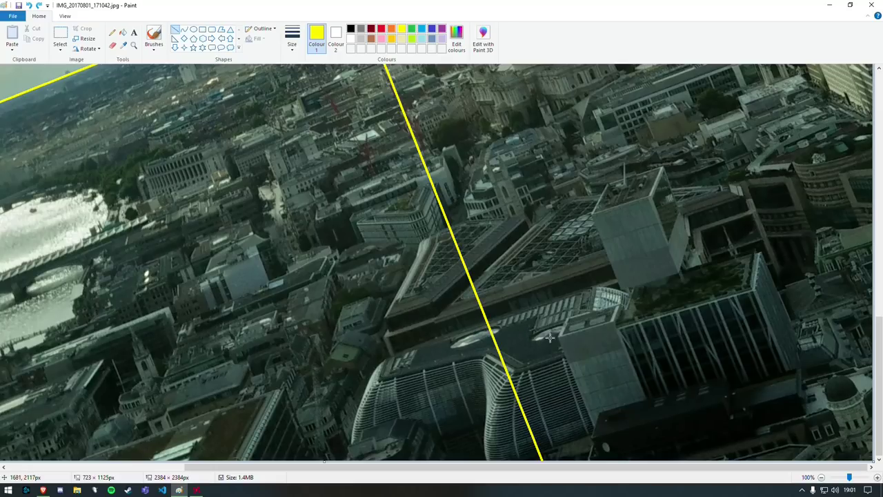
key(alt+Tab)
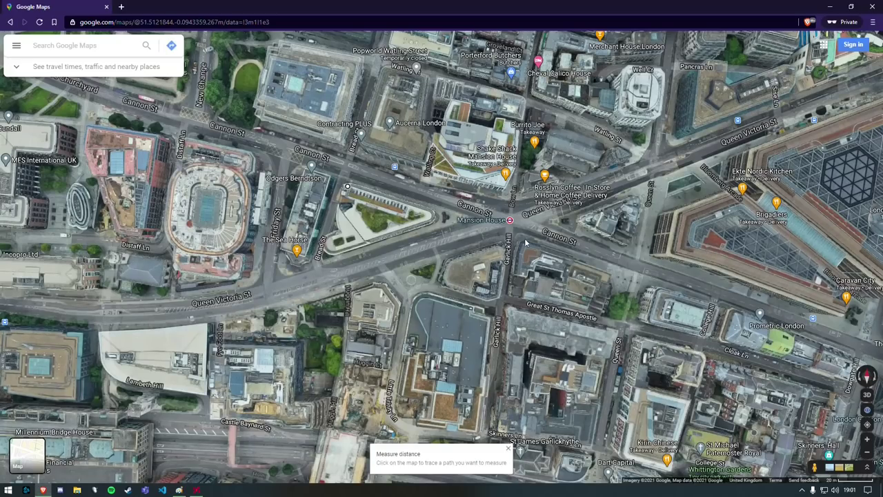
drag(618, 237, 464, 245)
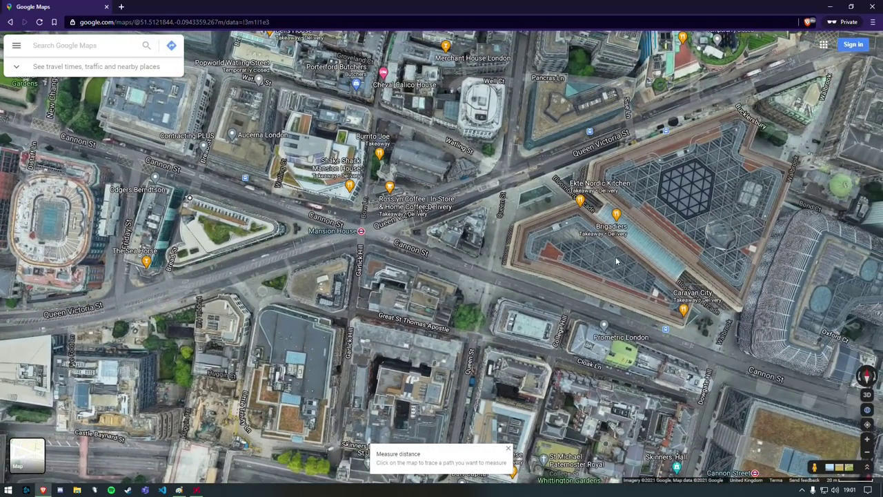
drag(628, 273, 505, 268)
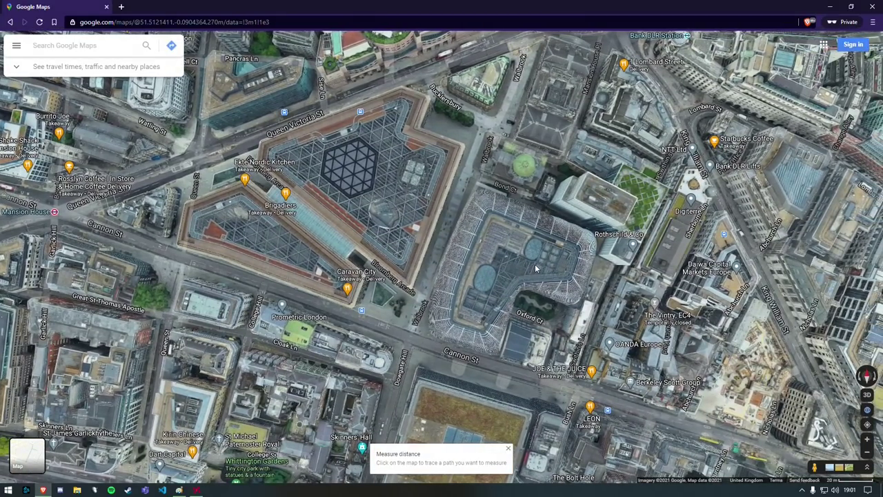
scroll(536, 269, down, 3)
click(684, 288)
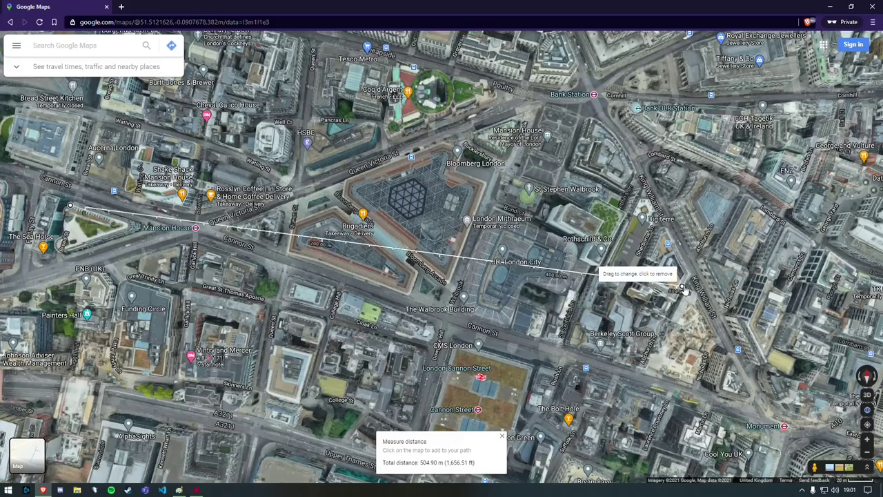
drag(684, 288, 688, 297)
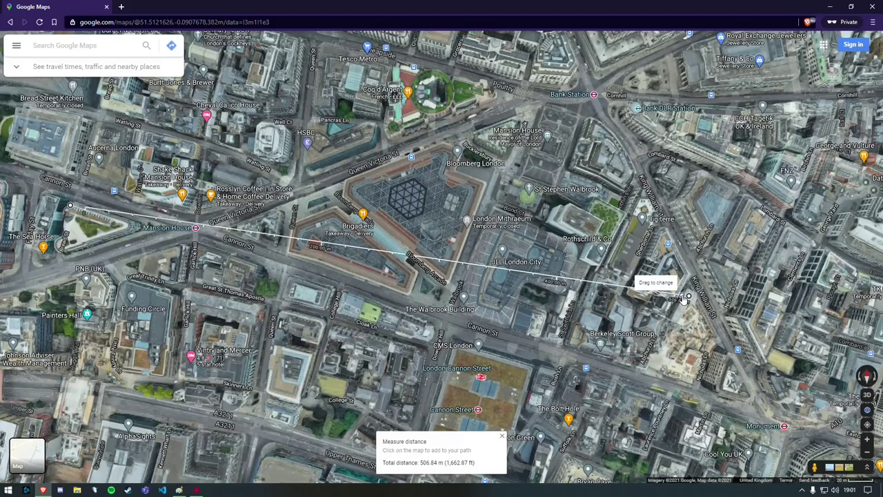
Compare where the sightline crosses the Walbrook Building's roof in the Paint photo with the measured line on Google Maps.
key(alt+Tab)
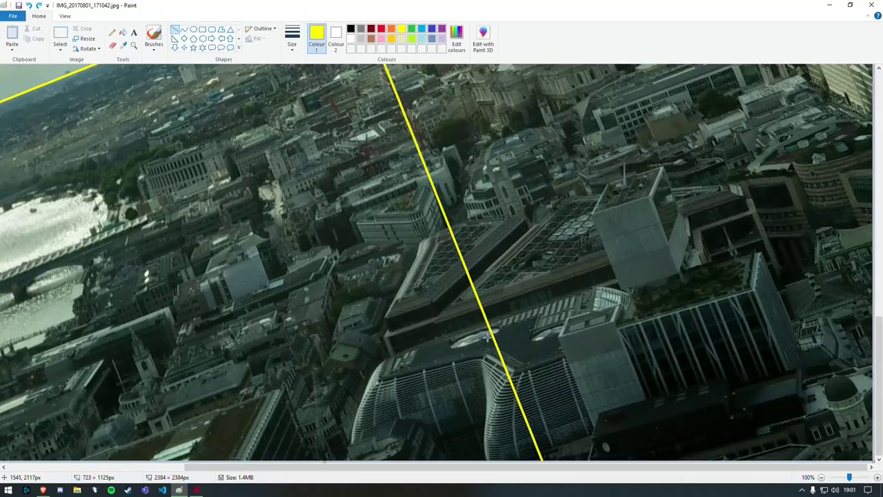
key(alt+Tab)
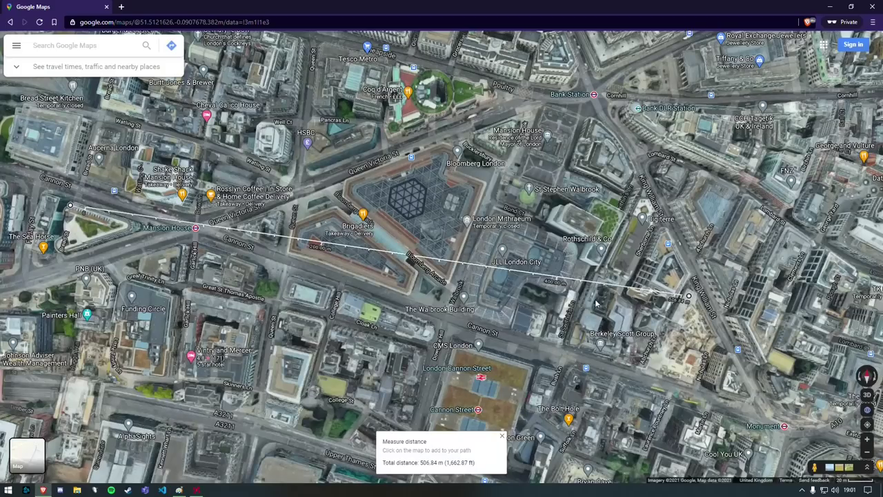
scroll(523, 276, up, 5)
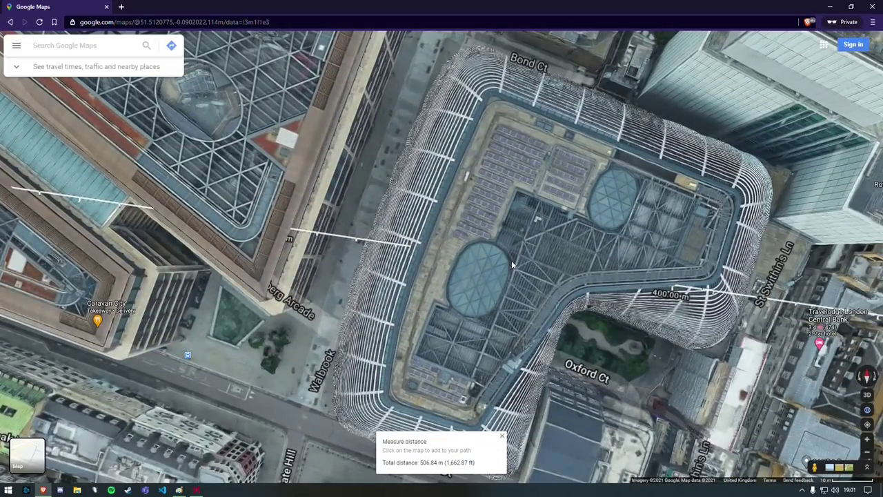
key(alt+Tab)
key(alt+Tab)
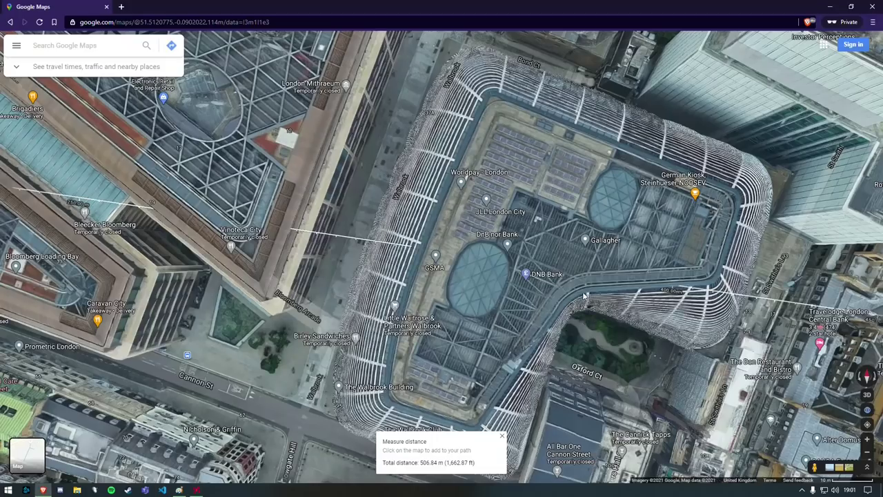
Extend the measurement line's eastern end past Sky Garden to just beside the DoubleTree by Hilton Hotel London - Tower.
scroll(541, 270, down, 3)
scroll(589, 296, down, 3)
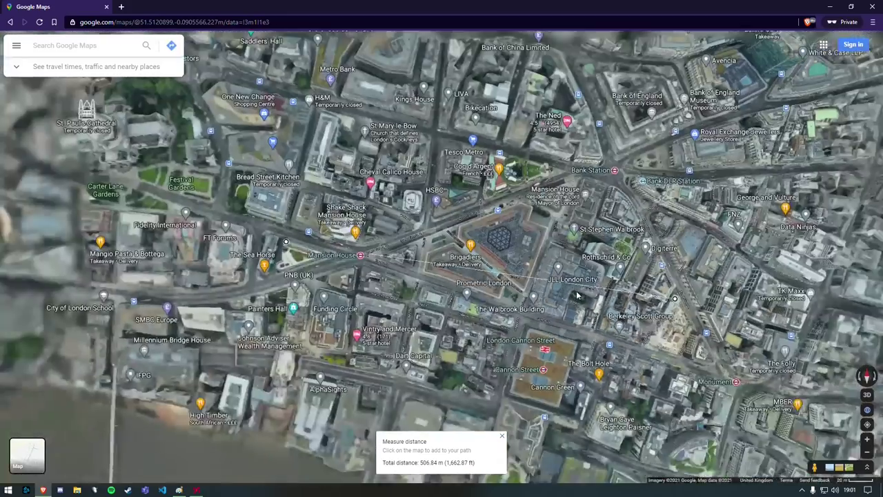
scroll(663, 319, down, 3)
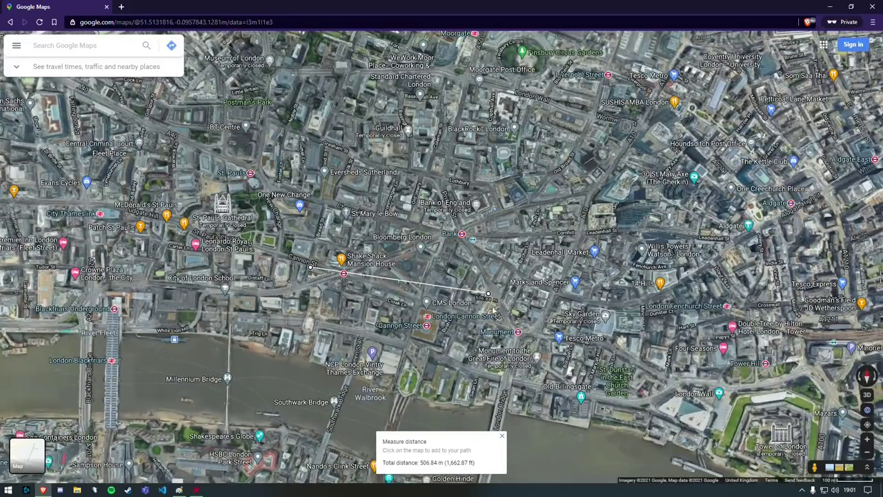
drag(489, 297, 722, 327)
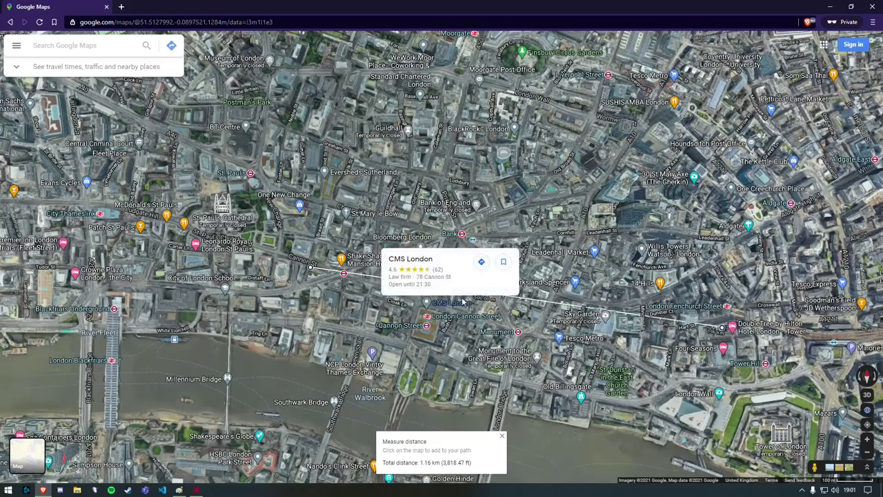
Fine-tune the measurement's eastern end point near the DoubleTree hotel so the line crosses the Walbrook Building as in the photo.
mouse_move(442, 279)
scroll(435, 326, up, 5)
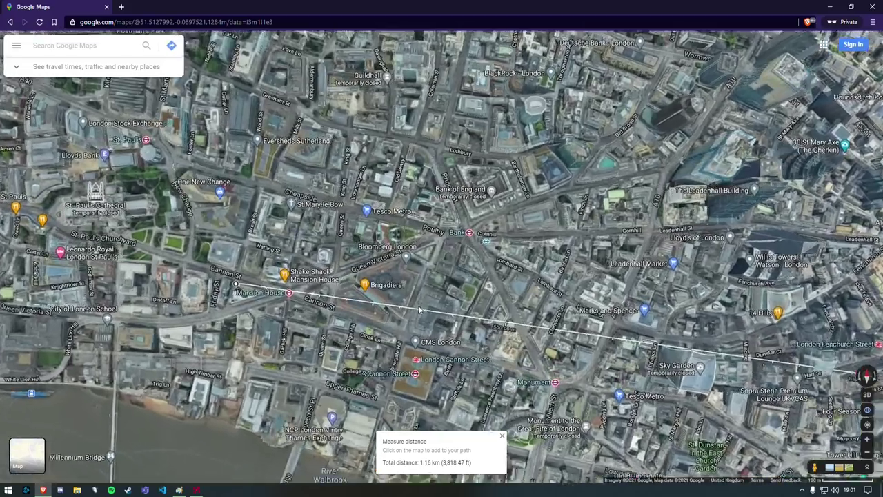
scroll(434, 326, down, 5)
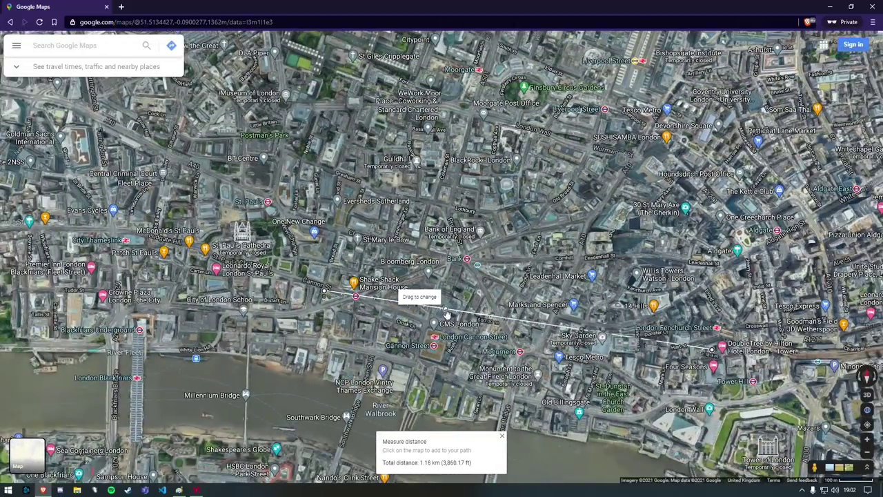
scroll(436, 289, up, 5)
scroll(436, 288, down, 5)
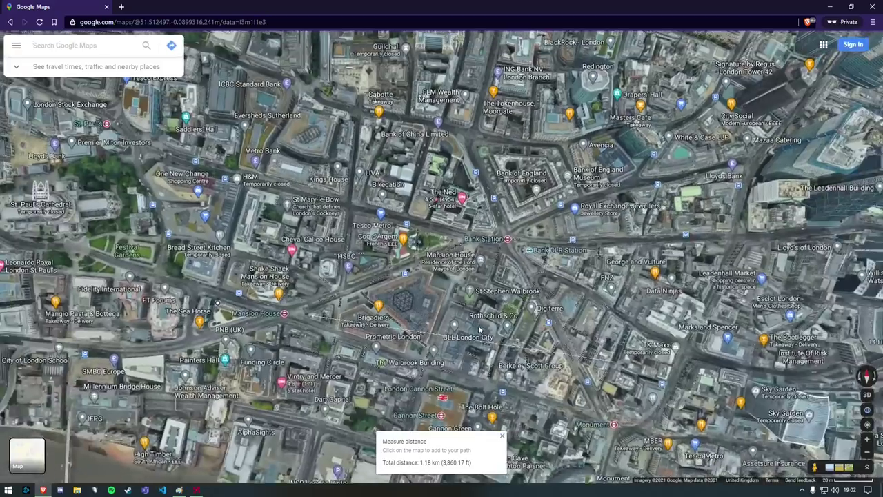
drag(739, 378, 741, 383)
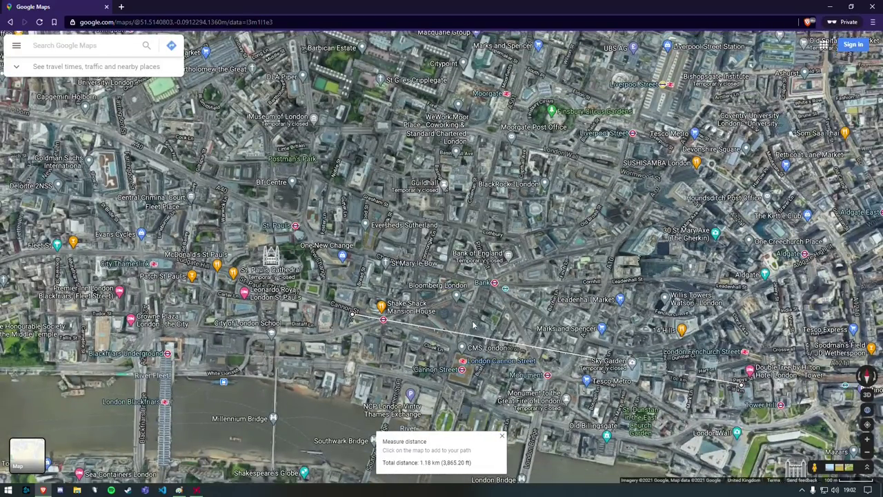
scroll(438, 263, up, 4)
scroll(486, 336, down, 4)
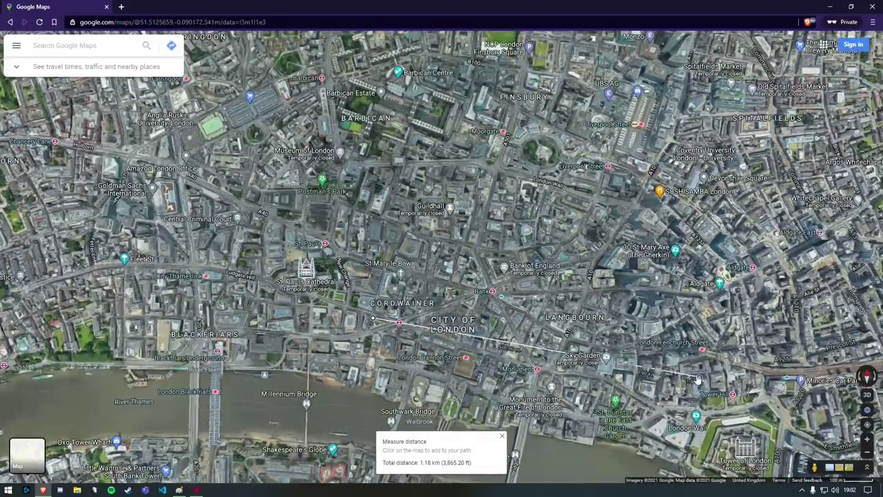
scroll(552, 370, up, 4)
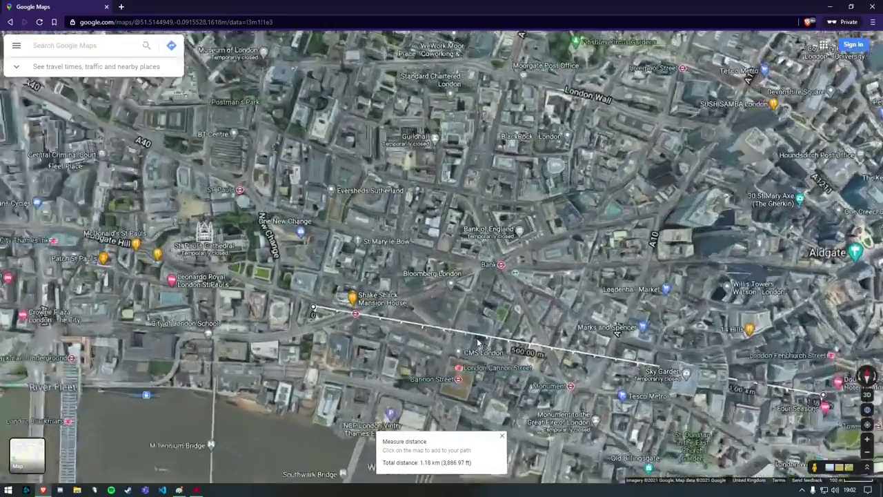
scroll(510, 339, down, 4)
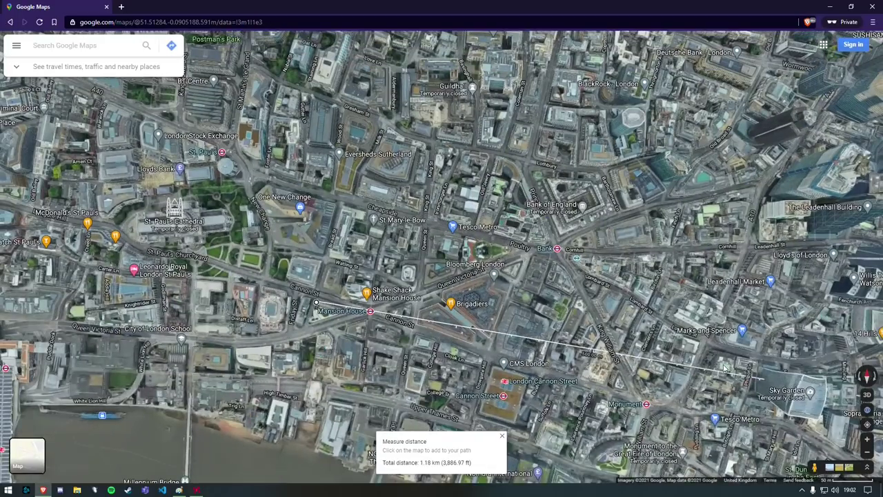
scroll(719, 312, up, 2)
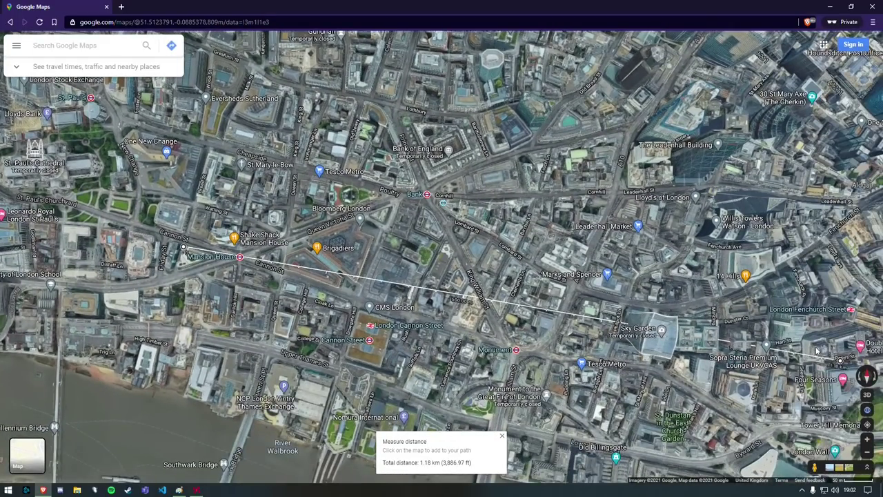
drag(840, 364, 842, 352)
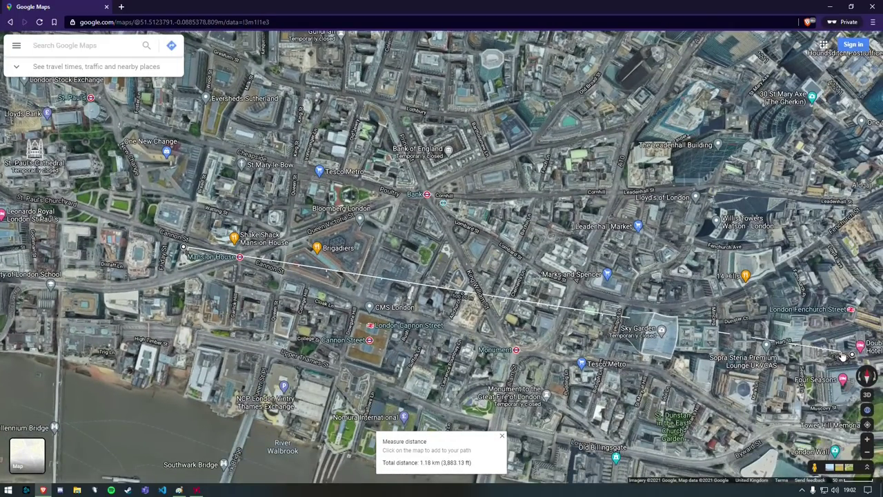
Check up close where the adjusted line crosses Bloomberg London and the Walbrook Building.
scroll(380, 290, up, 4)
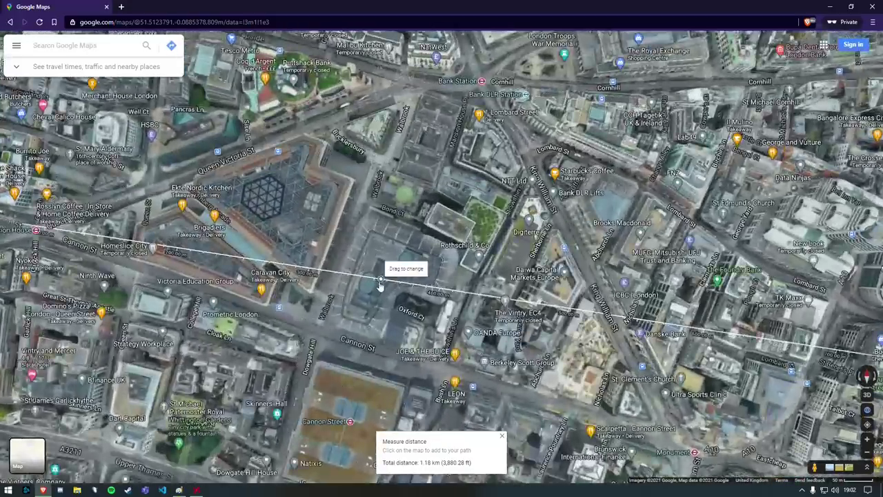
scroll(372, 297, down, 3)
scroll(373, 296, up, 3)
scroll(372, 297, down, 4)
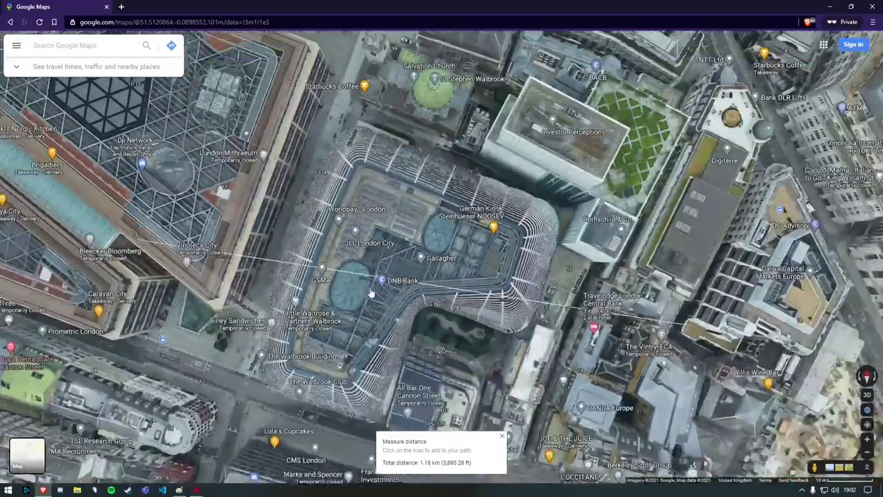
scroll(373, 296, down, 3)
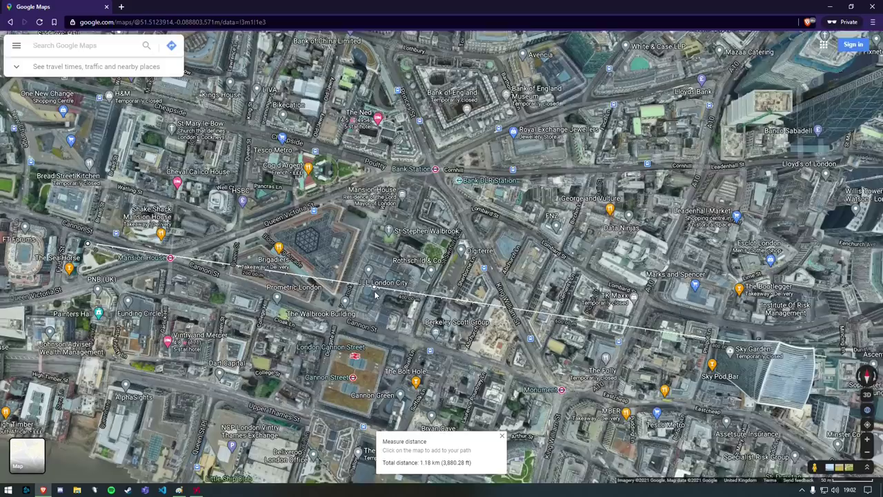
scroll(387, 294, down, 2)
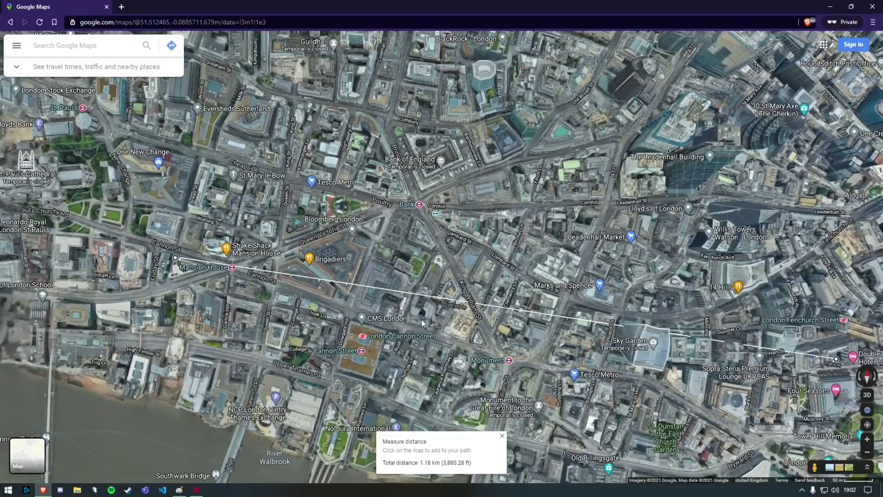
Follow the line east to the DoubleTree hotel, and compare its direction with the whole photo in Paint.
drag(521, 324, 372, 280)
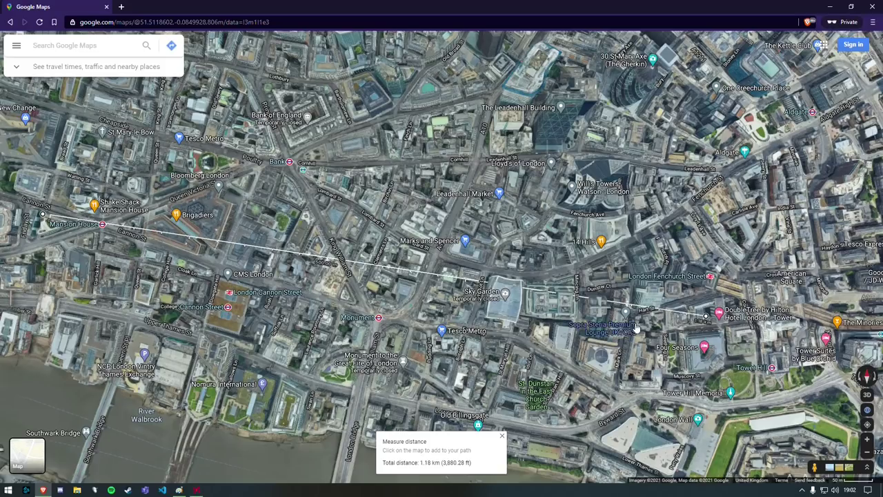
key(alt+Tab)
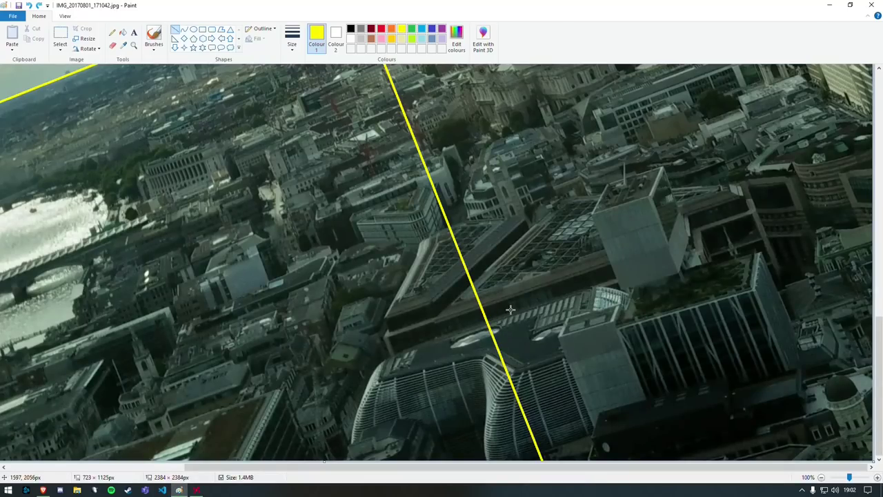
scroll(491, 325, up, 5)
scroll(491, 324, down, 4)
scroll(507, 310, down, 1)
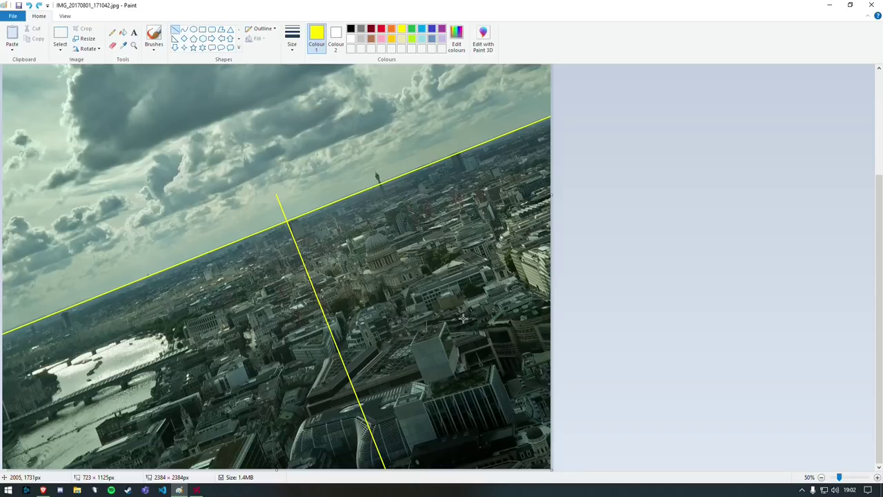
key(alt+Tab)
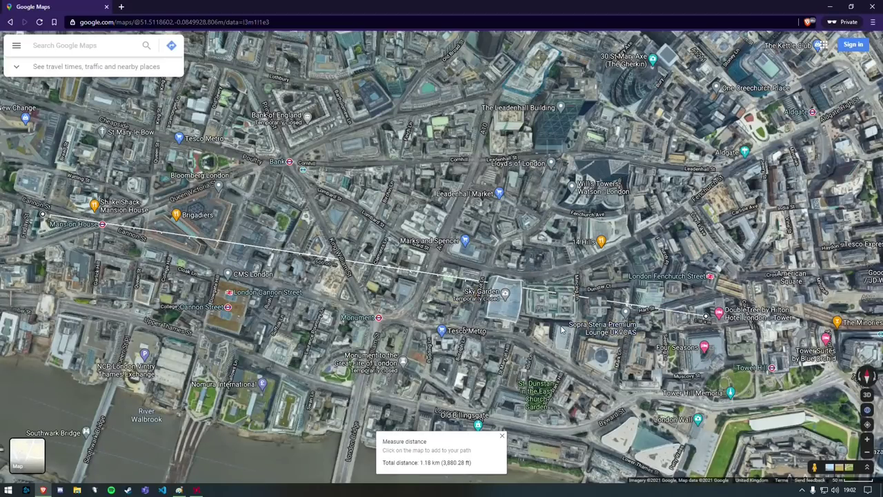
Examine the Sky Garden tower on the measured line in tilted 3D and in overhead view.
scroll(562, 330, up, 2)
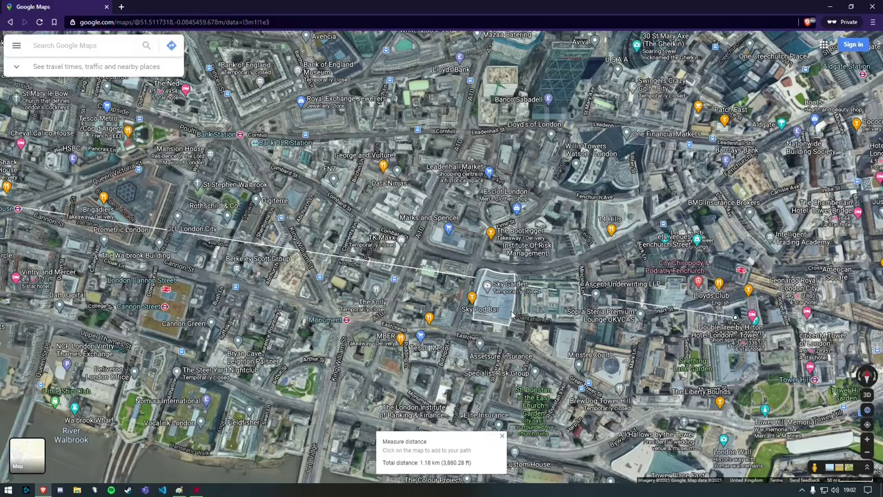
click(868, 395)
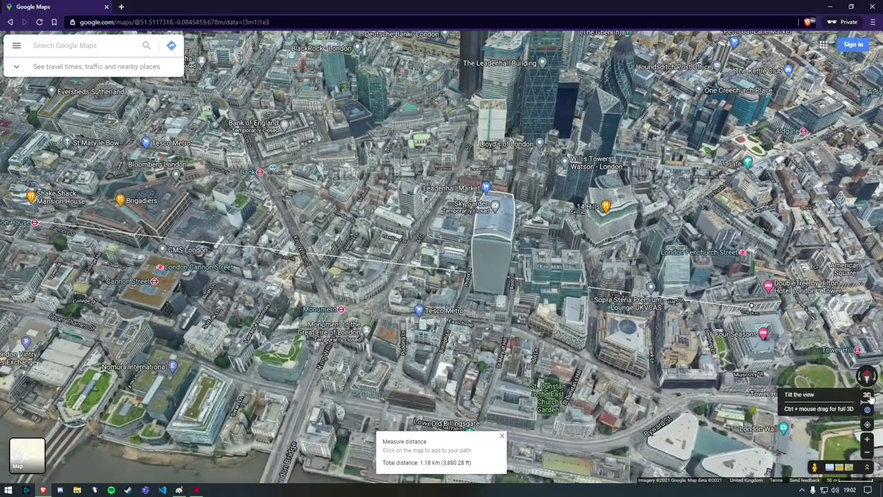
drag(552, 307, 457, 322)
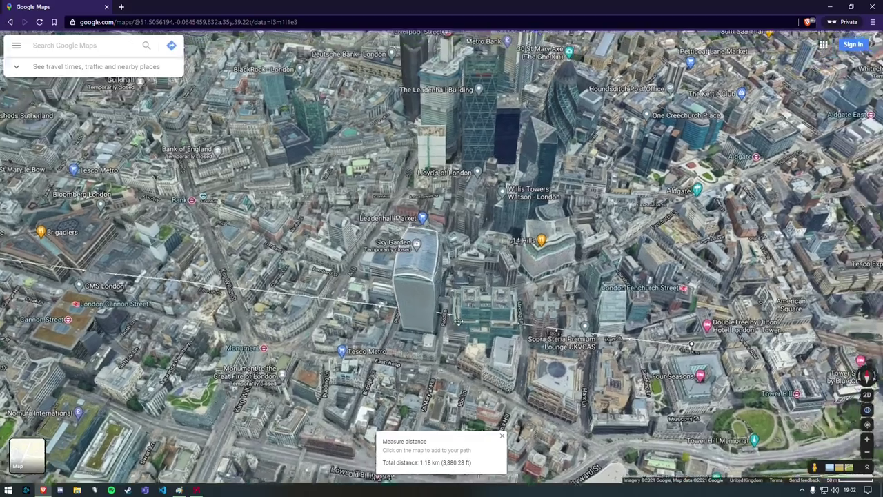
scroll(414, 276, up, 3)
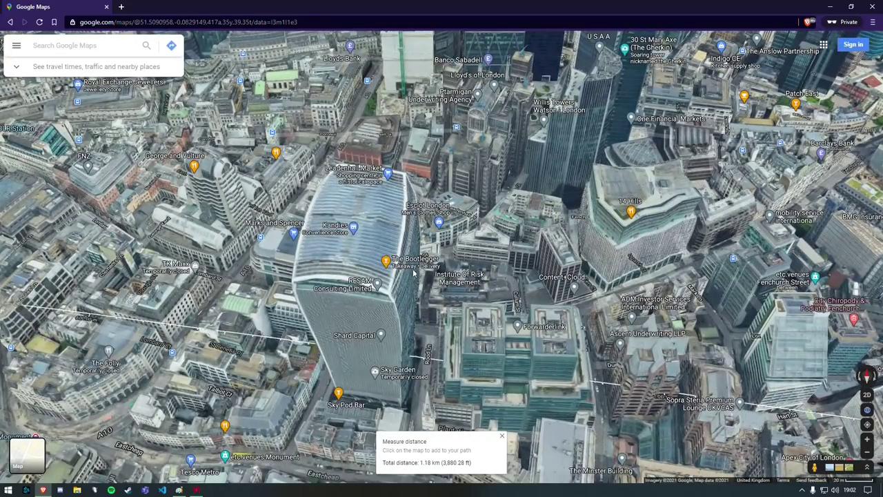
drag(414, 274, 492, 315)
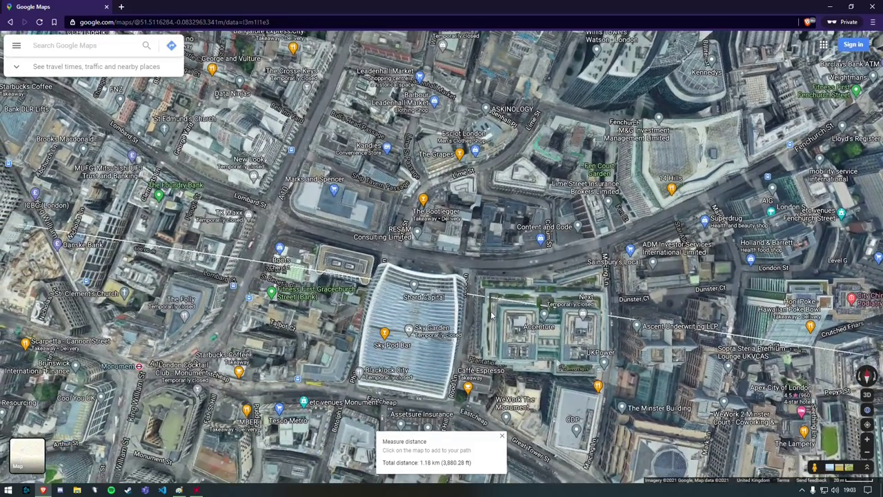
scroll(407, 324, down, 1)
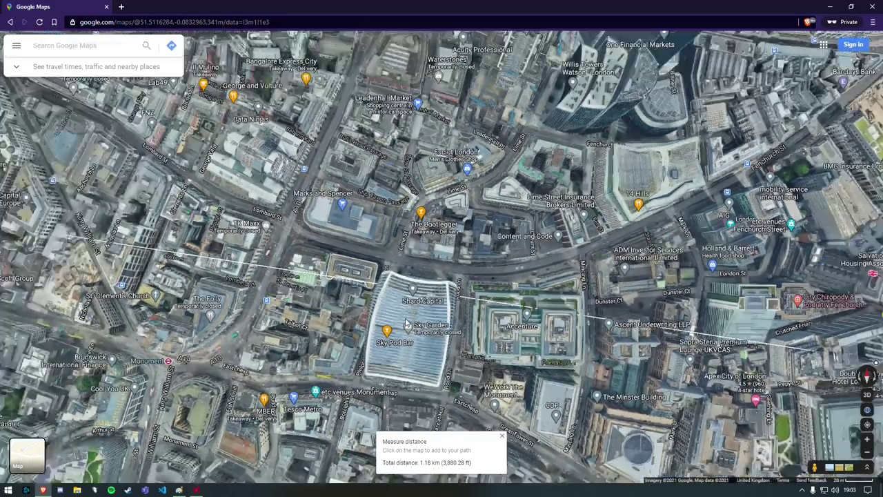
scroll(408, 325, down, 3)
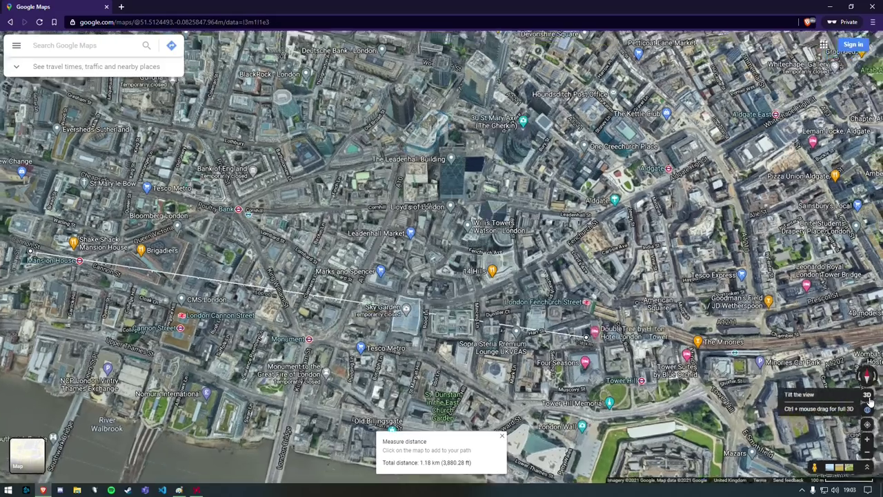
Turn off globe view and centre the flat satellite map on the line between Mansion House and the DoubleTree hotel.
click(868, 399)
click(867, 398)
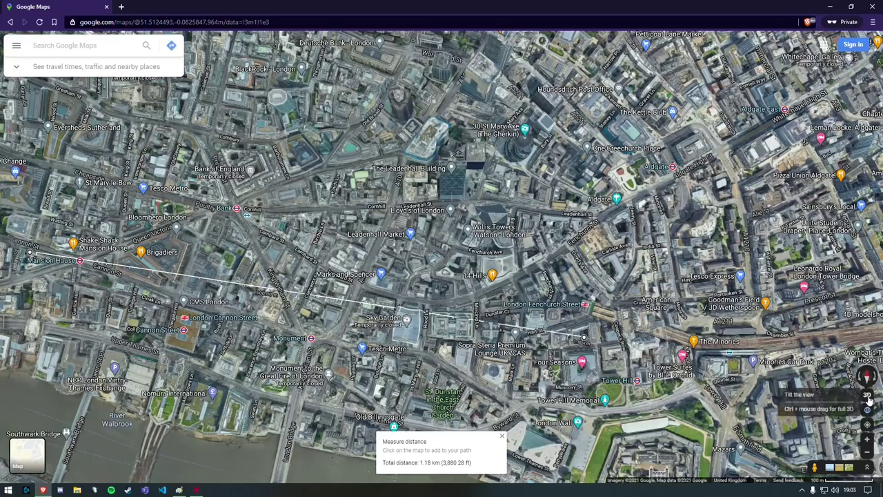
click(867, 399)
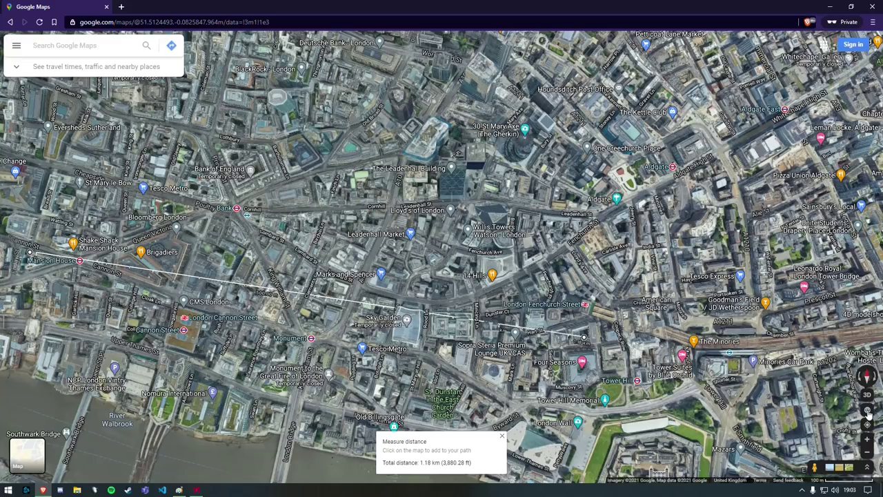
click(868, 412)
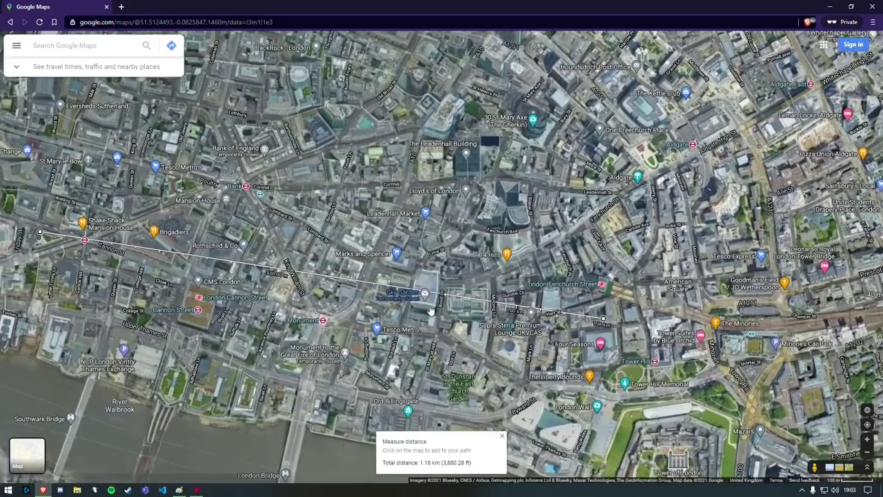
scroll(430, 310, up, 2)
drag(470, 325, 539, 347)
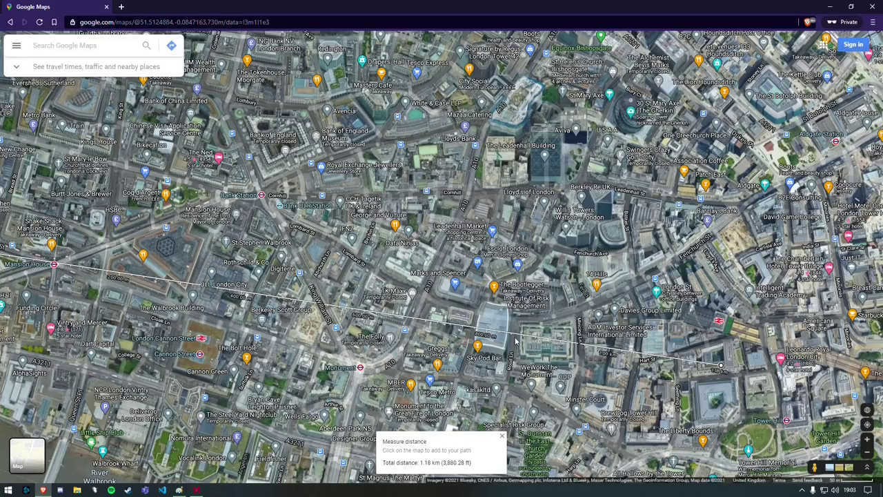
Compare the Paint photo's viewpoint with the tall building crossed by the measured line at Sky Garden on Google Maps.
key(alt+Tab)
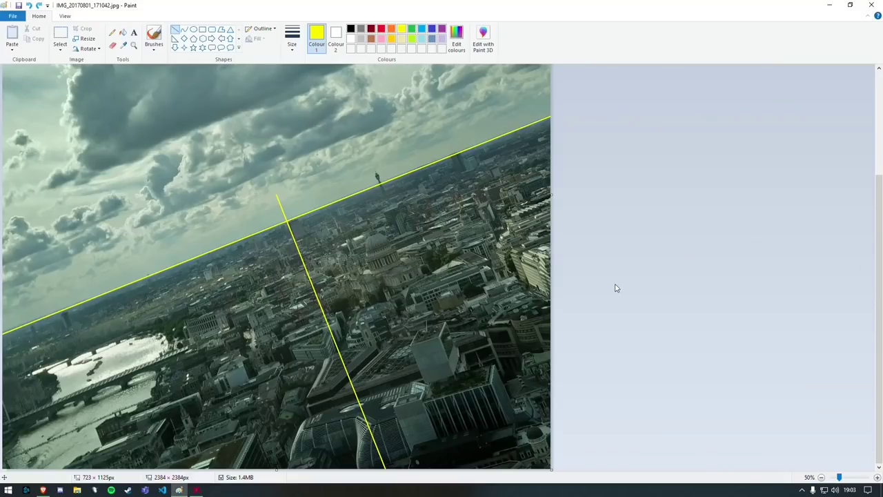
key(alt+Tab)
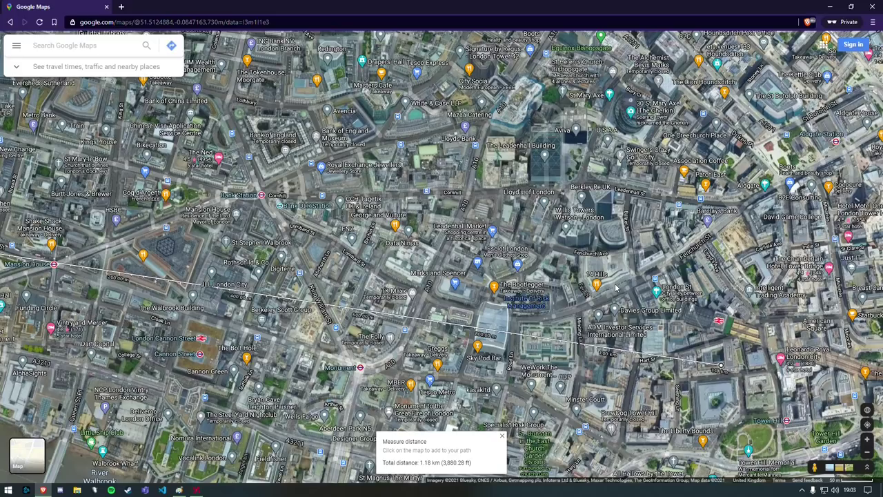
key(alt+Tab)
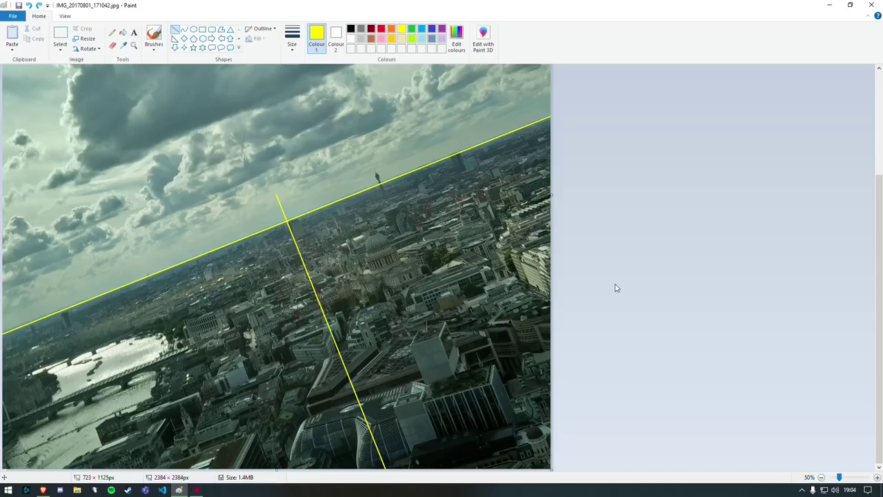
click(197, 490)
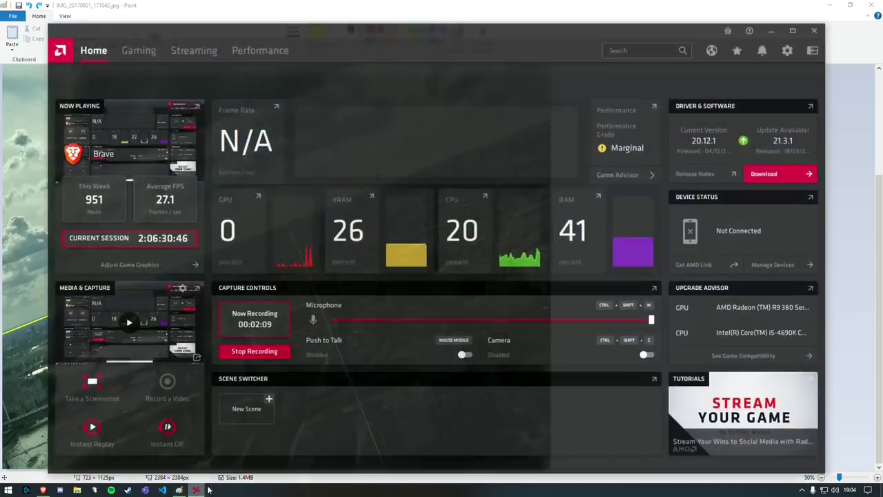